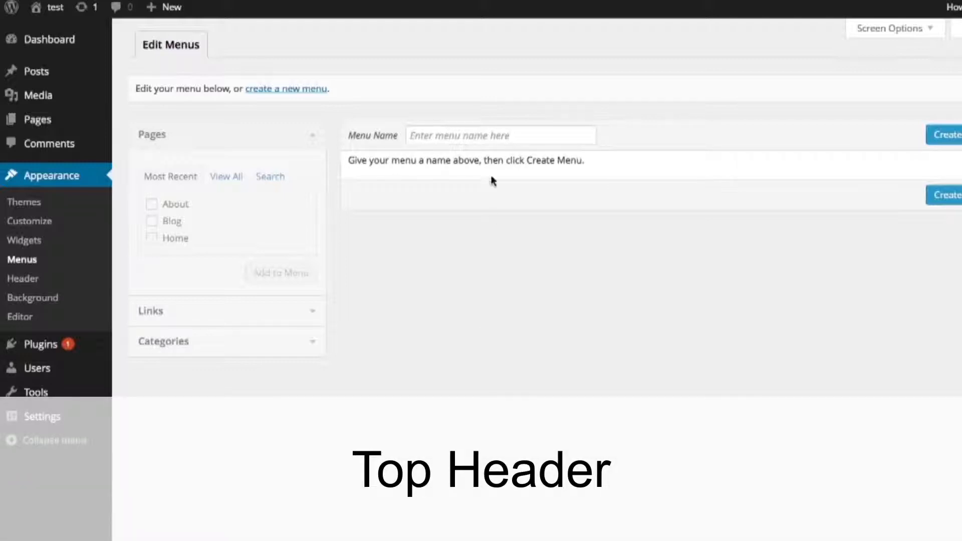
# Step: Create a menu named Header
pyautogui.click(476, 137)
pyautogui.write('Header')
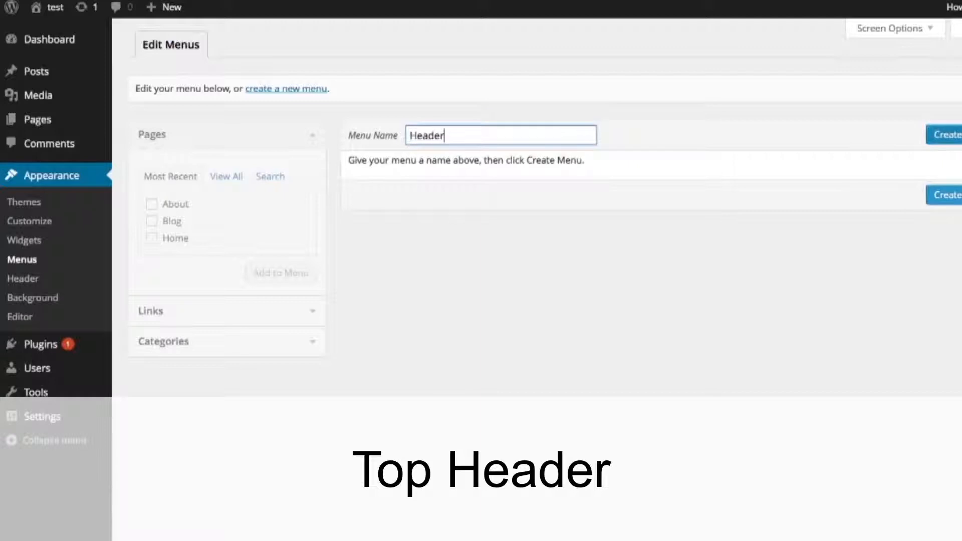
pyautogui.click(954, 134)
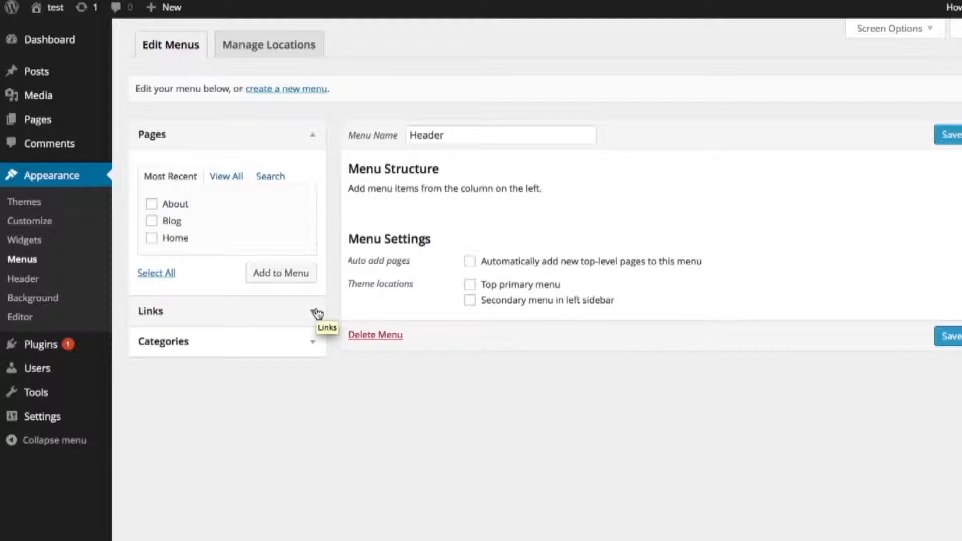
# Step: Add the About and Blog pages to the Header menu and assign it to the Top primary menu location
pyautogui.click(258, 311)
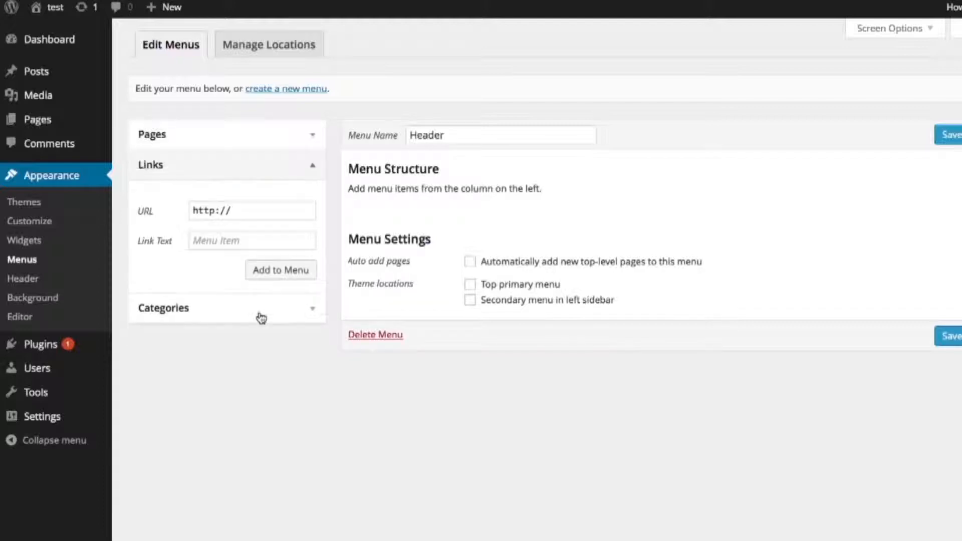
pyautogui.click(295, 316)
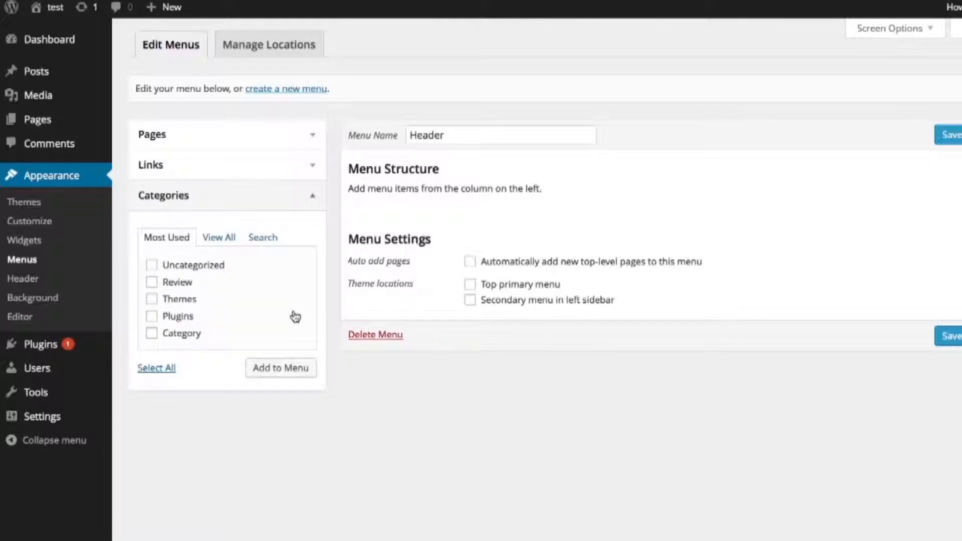
pyautogui.click(306, 134)
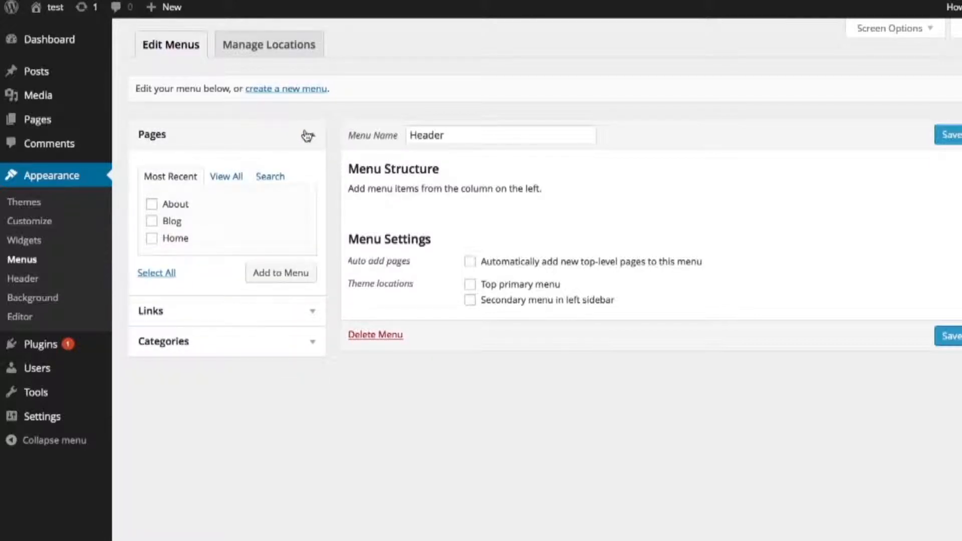
pyautogui.click(152, 204)
pyautogui.click(283, 275)
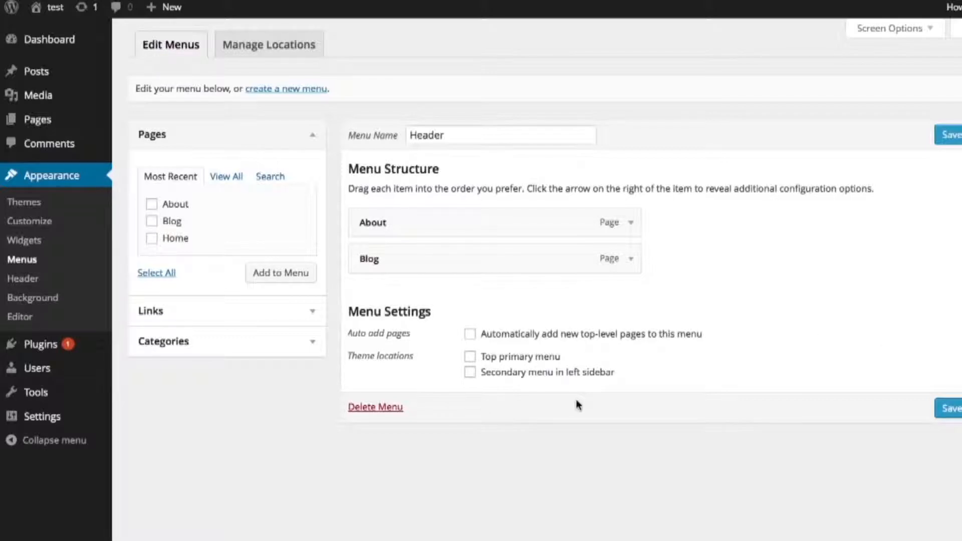
pyautogui.click(469, 357)
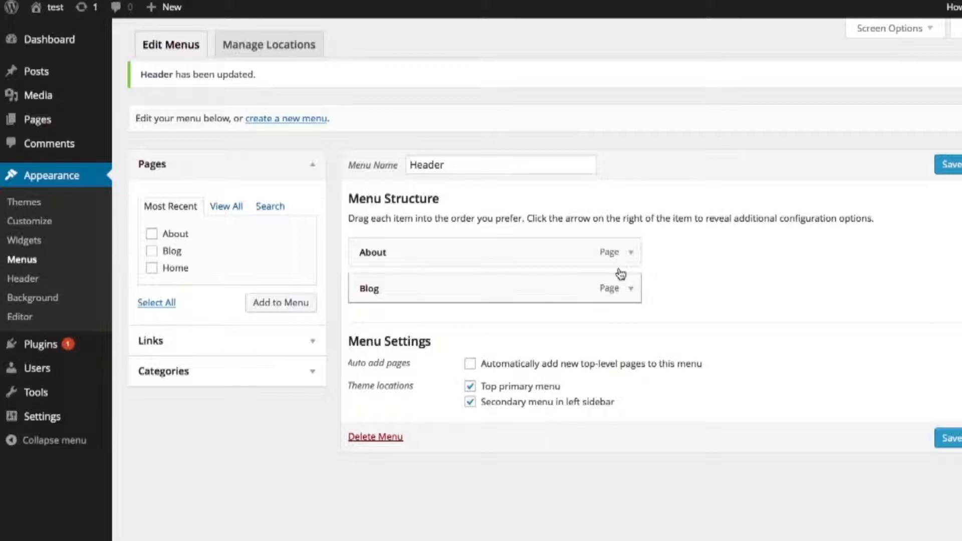
# Step: Change the About item's navigation label to About Us, clear the Secondary menu in left sidebar location, and save the Header menu
pyautogui.click(630, 252)
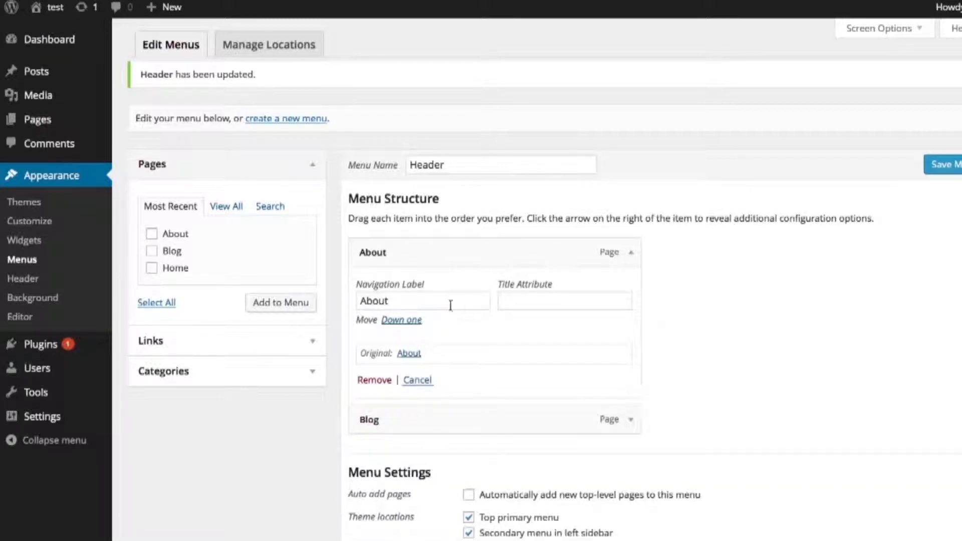
pyautogui.doubleClick(450, 305)
pyautogui.click(413, 302)
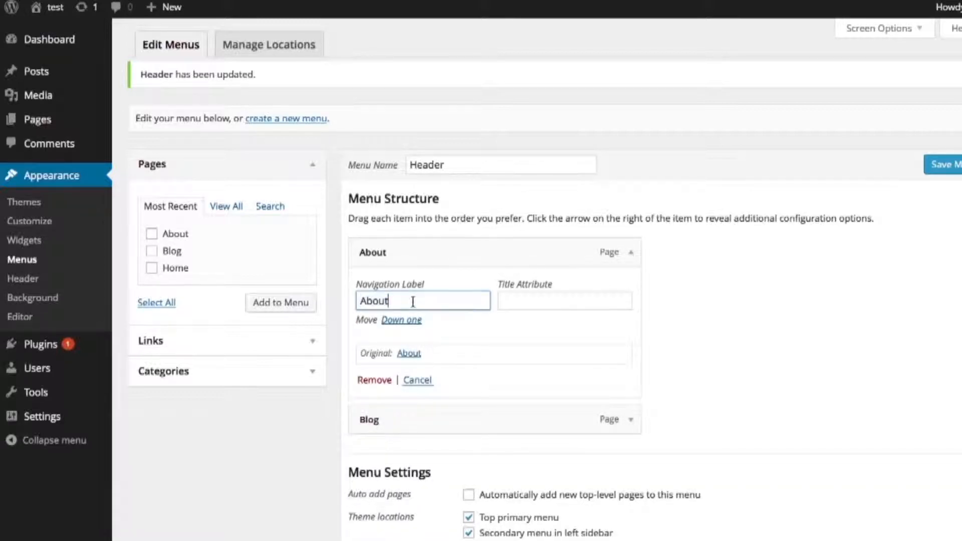
pyautogui.write('Us')
pyautogui.click(630, 253)
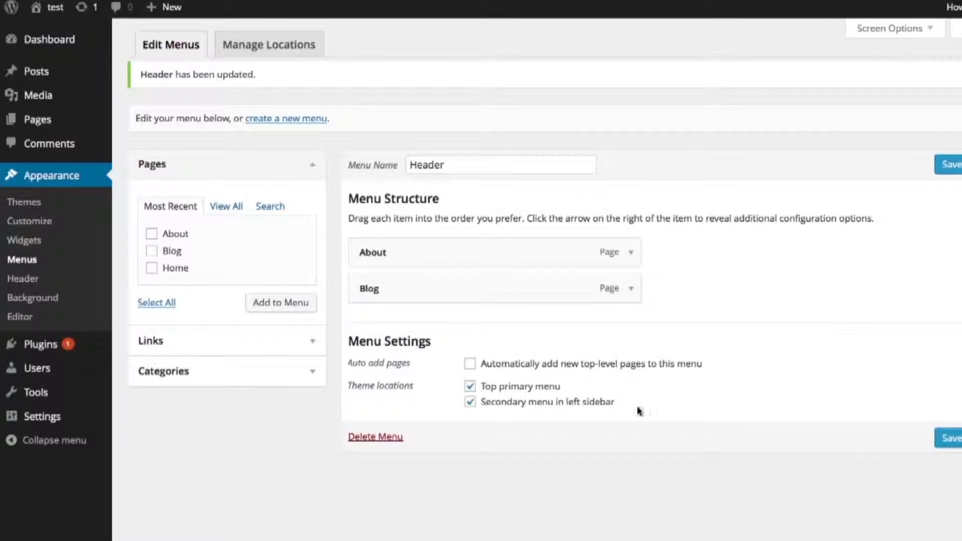
pyautogui.click(471, 401)
pyautogui.click(956, 172)
# Step: Create another new menu named Sidebar
pyautogui.click(309, 121)
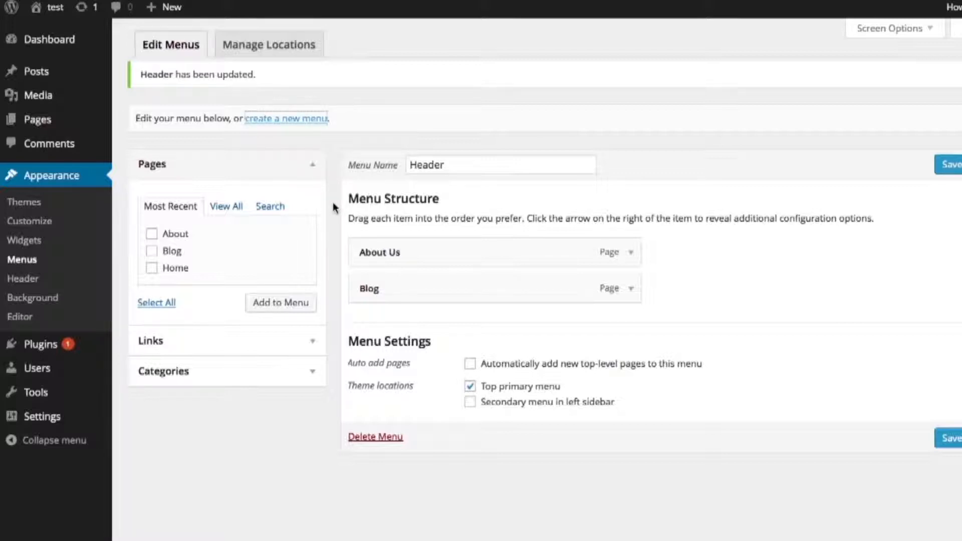
pyautogui.write('Sid')
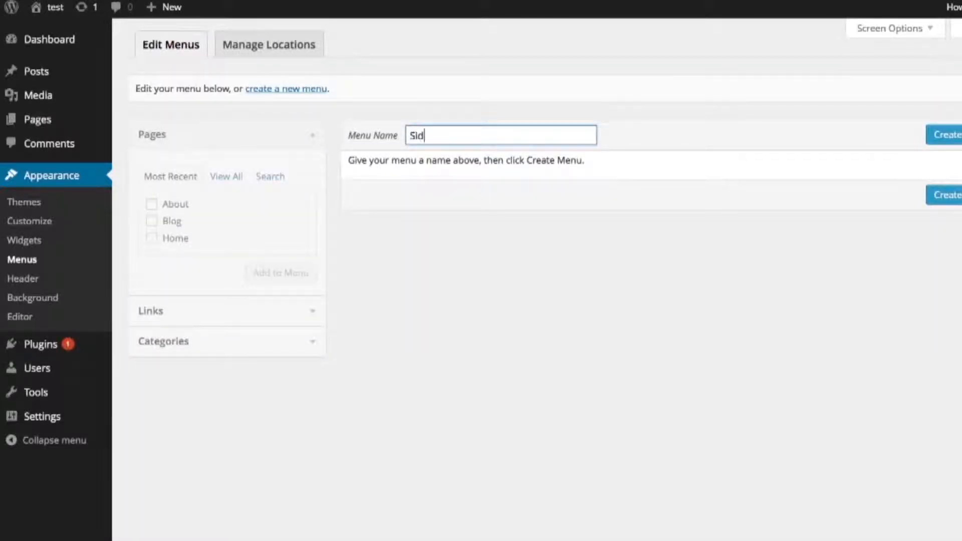
pyautogui.write('ebar')
pyautogui.click(944, 135)
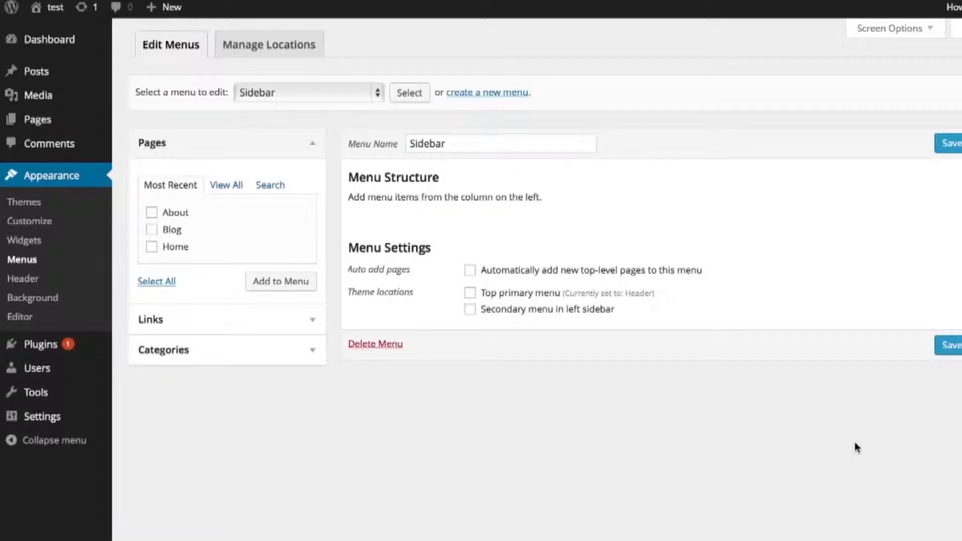
# Step: Add the Review, Themes, Plugins and Category categories to the Sidebar menu, assign it to Secondary menu in left sidebar, and save
pyautogui.click(307, 356)
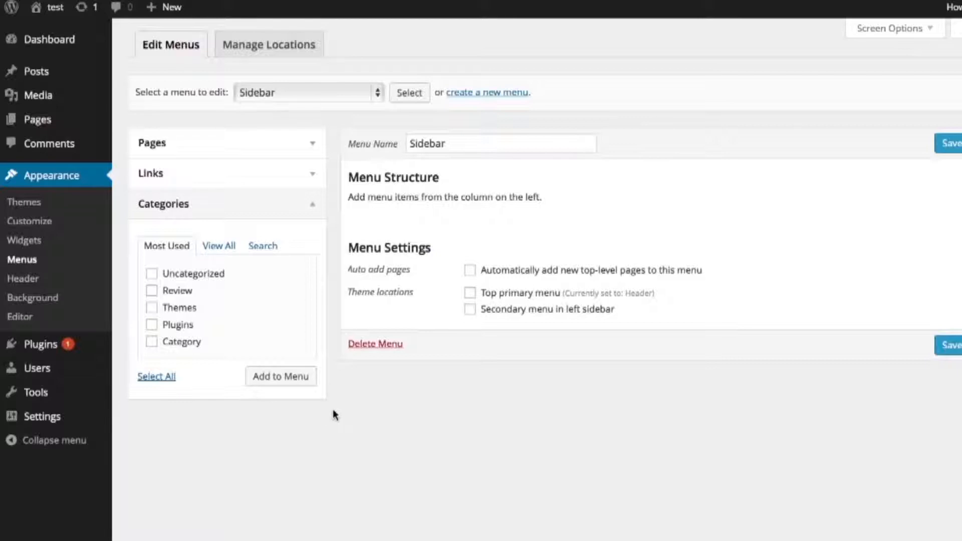
pyautogui.click(151, 290)
pyautogui.click(152, 307)
pyautogui.click(151, 324)
pyautogui.click(152, 341)
pyautogui.click(258, 375)
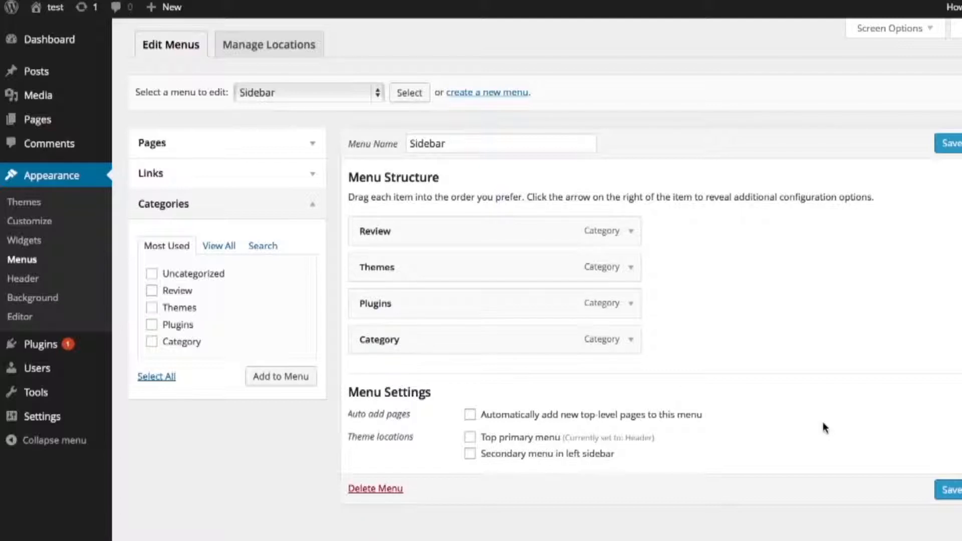
pyautogui.click(470, 455)
pyautogui.click(952, 491)
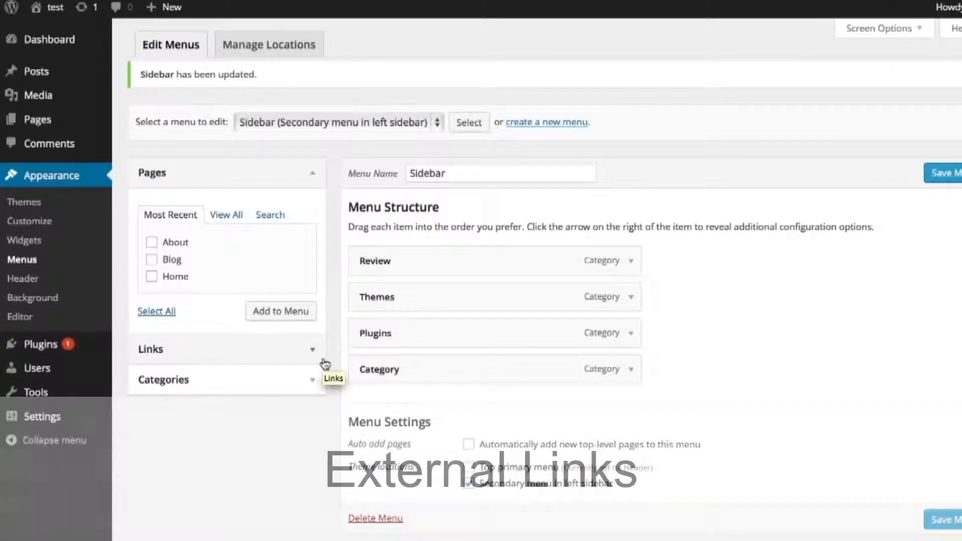
pyautogui.click(316, 354)
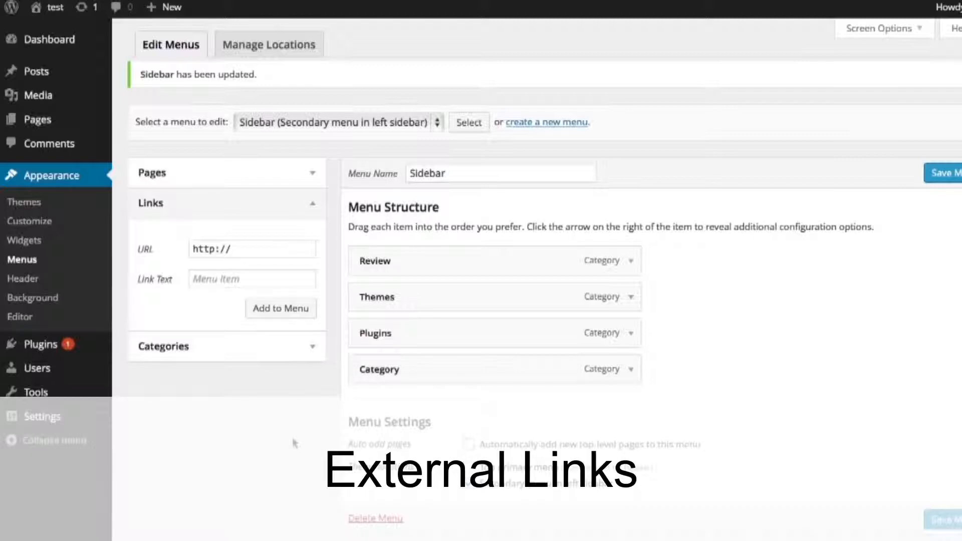
pyautogui.click(263, 246)
pyautogui.write('google.com')
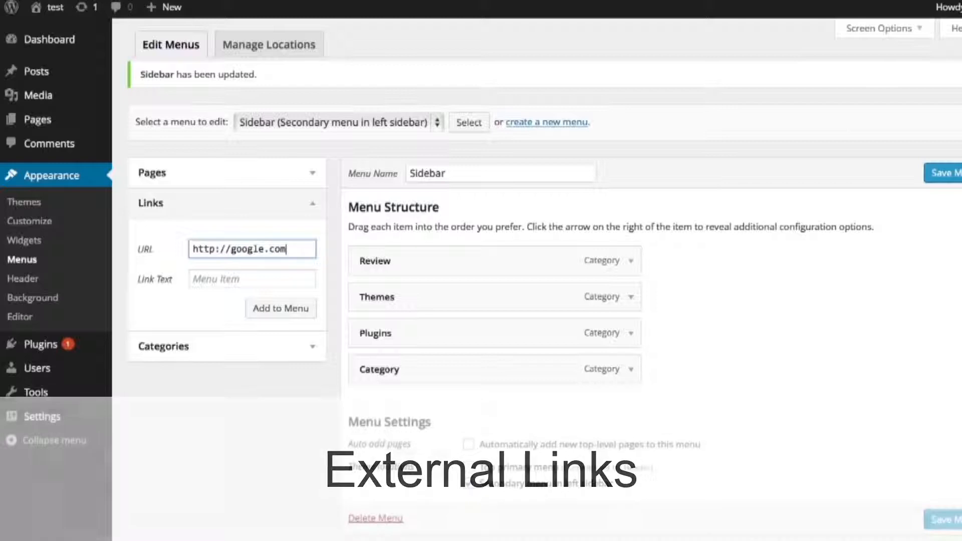
pyautogui.press('Tab')
pyautogui.write('Test')
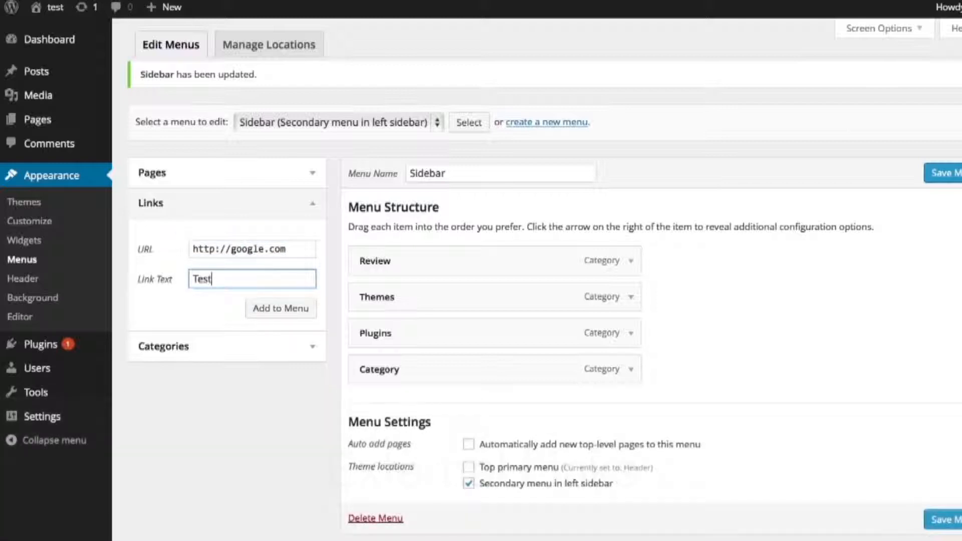
pyautogui.click(283, 309)
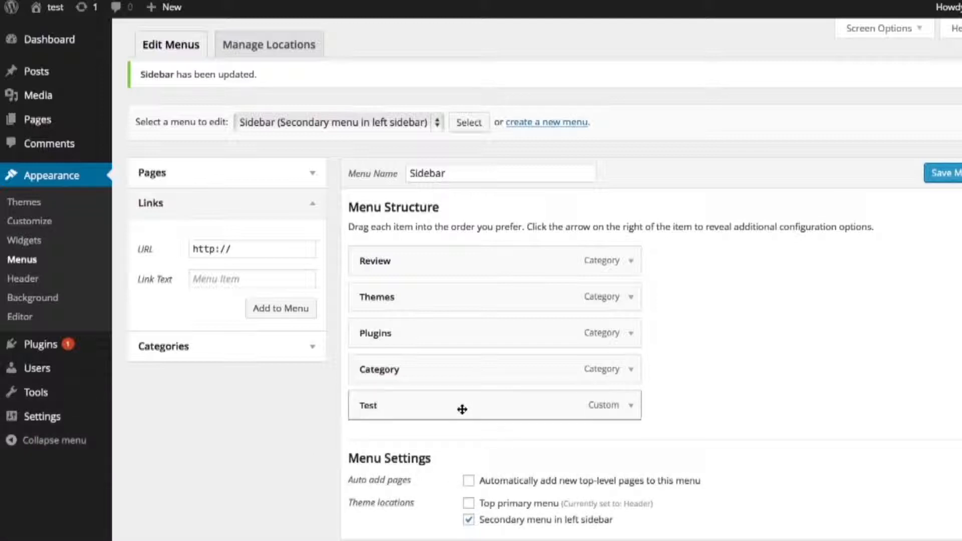
pyautogui.moveTo(462, 409); pyautogui.dragTo(485, 414)
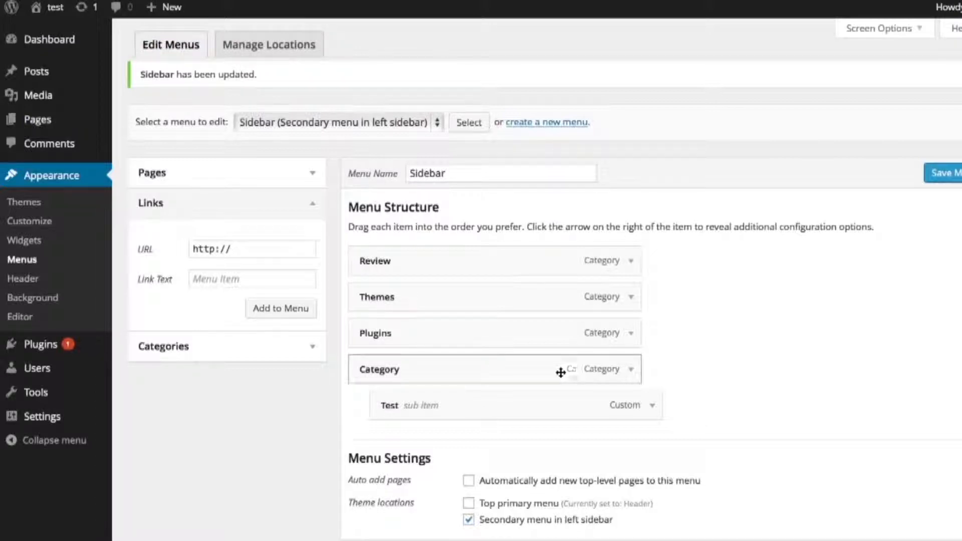
# Step: Try nesting the Category item under Plugins and return it to the top level of the Sidebar menu
pyautogui.moveTo(560, 372); pyautogui.dragTo(577, 371)
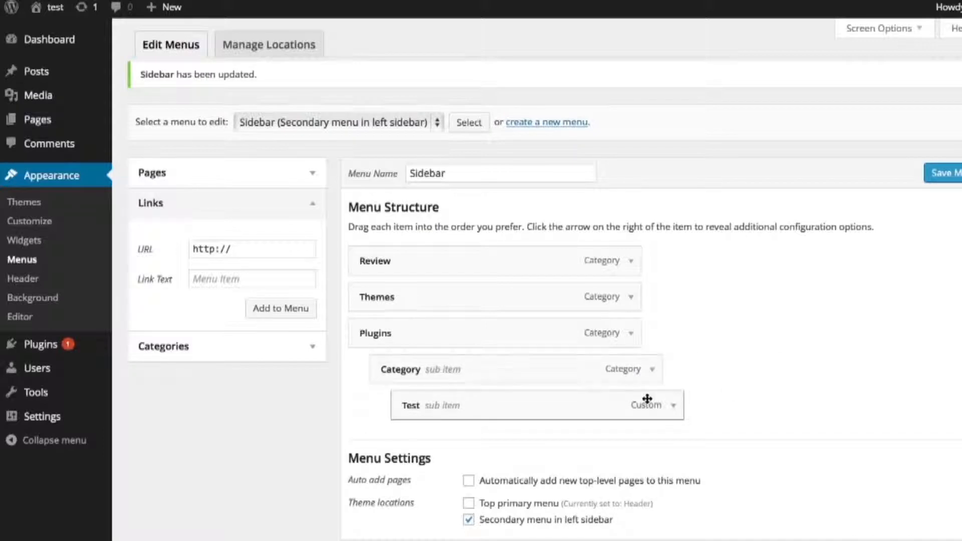
pyautogui.moveTo(475, 373); pyautogui.dragTo(474, 370)
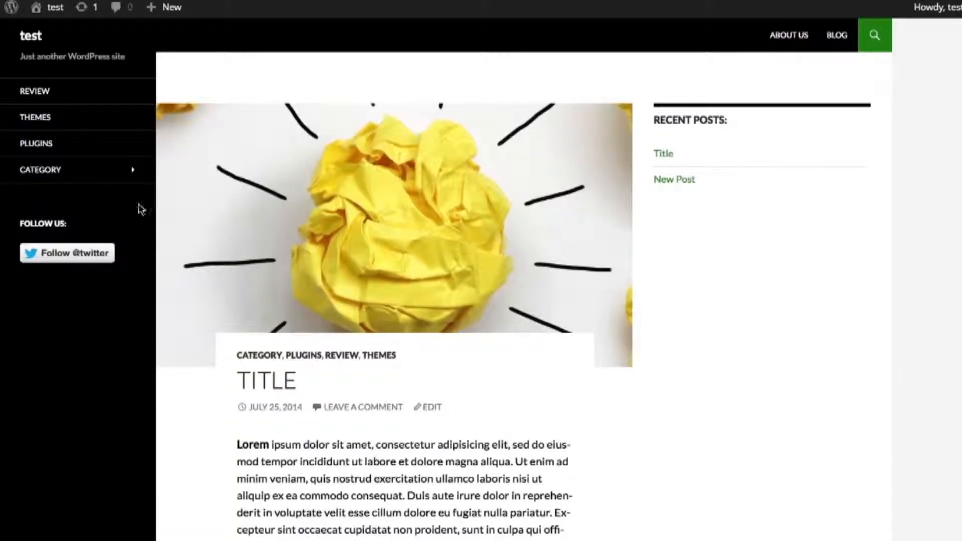
pyautogui.moveTo(133, 174)
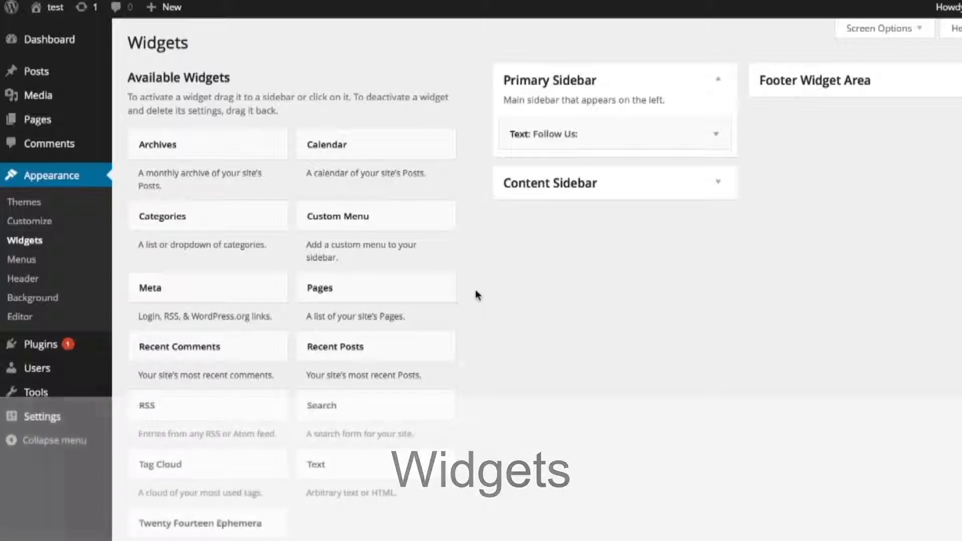
# Step: Add a Custom Menu widget to the Content Sidebar with the title Categories and the Sidebar menu selected, and save it
pyautogui.click(718, 183)
pyautogui.moveTo(384, 228); pyautogui.dragTo(586, 274)
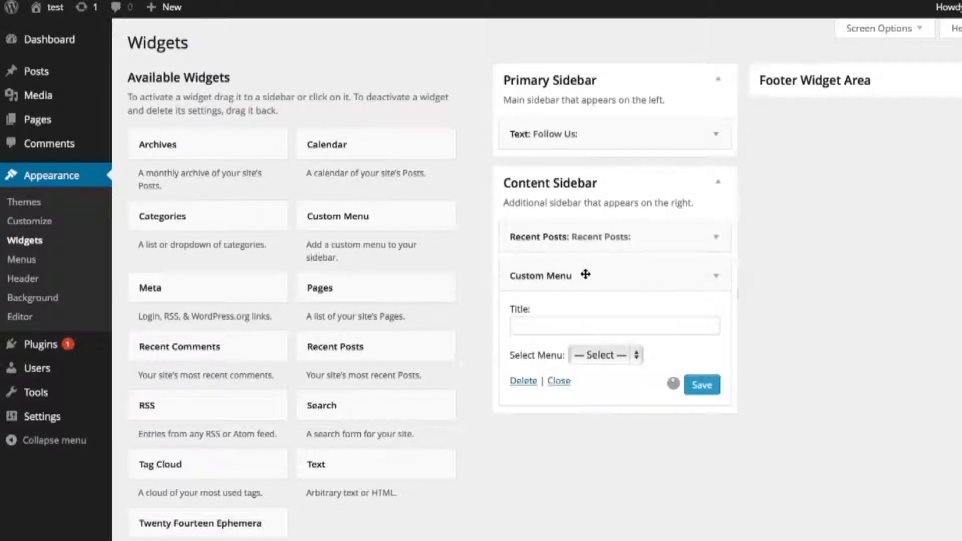
pyautogui.click(666, 328)
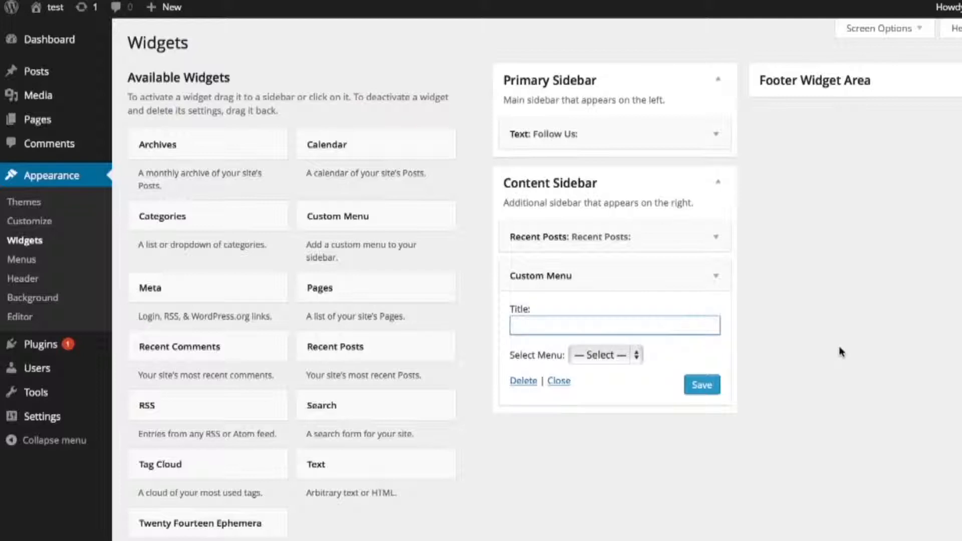
pyautogui.write('Categories')
pyautogui.click(673, 356)
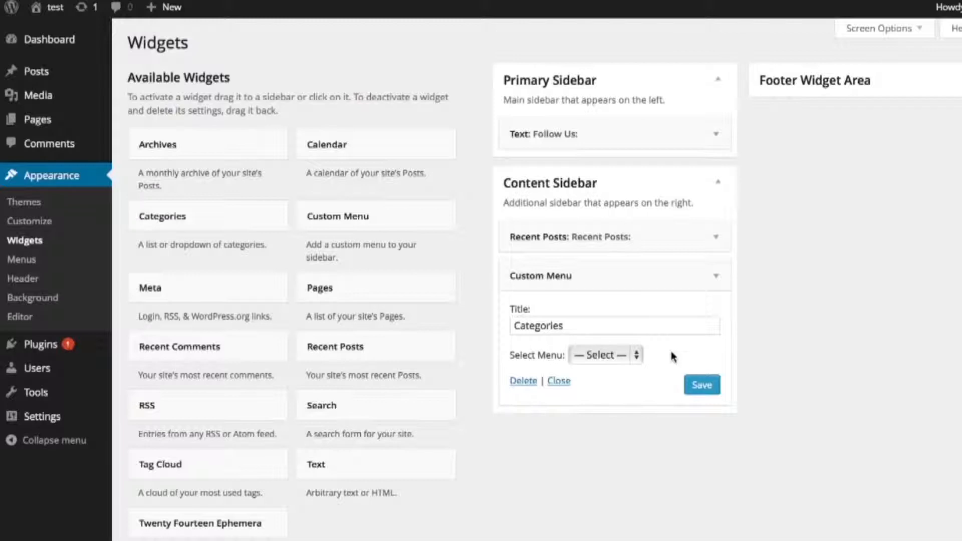
pyautogui.click(621, 357)
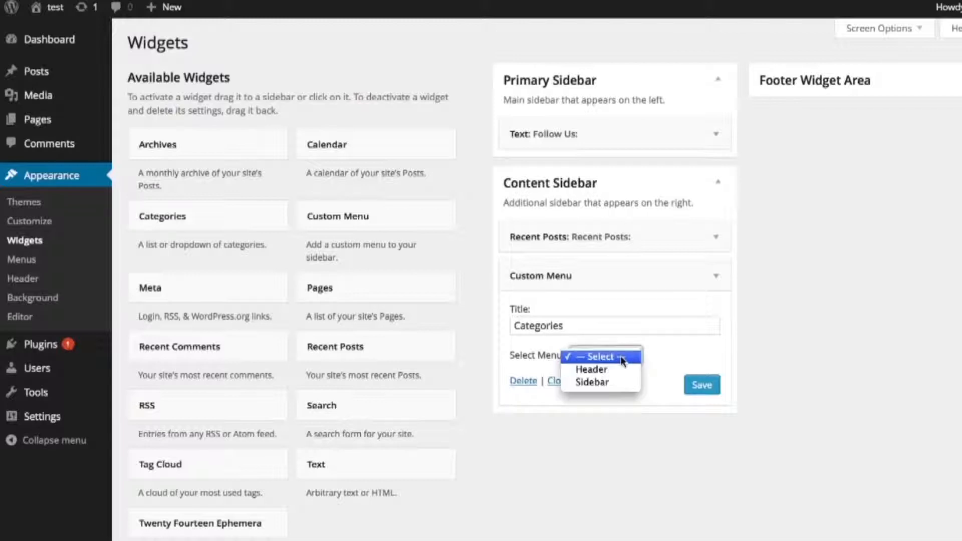
pyautogui.click(612, 383)
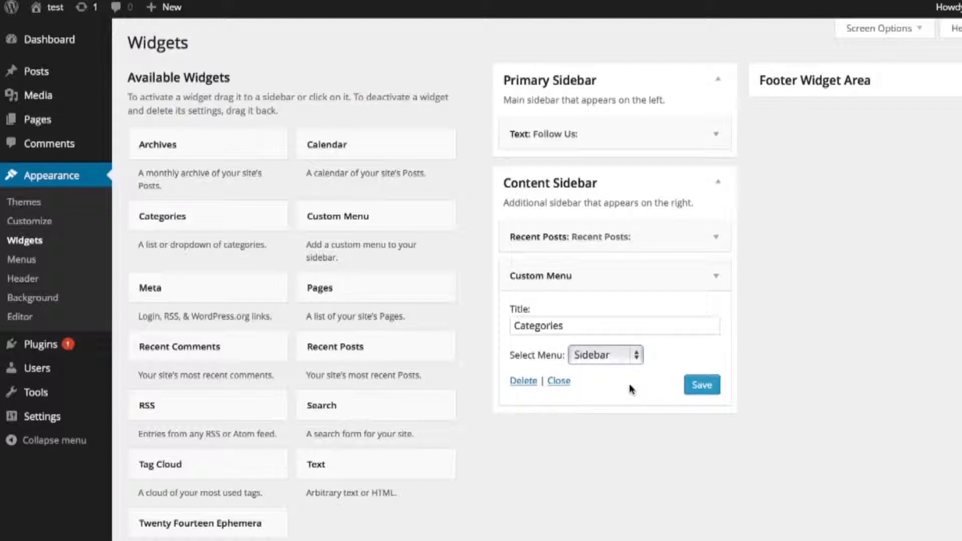
pyautogui.click(701, 385)
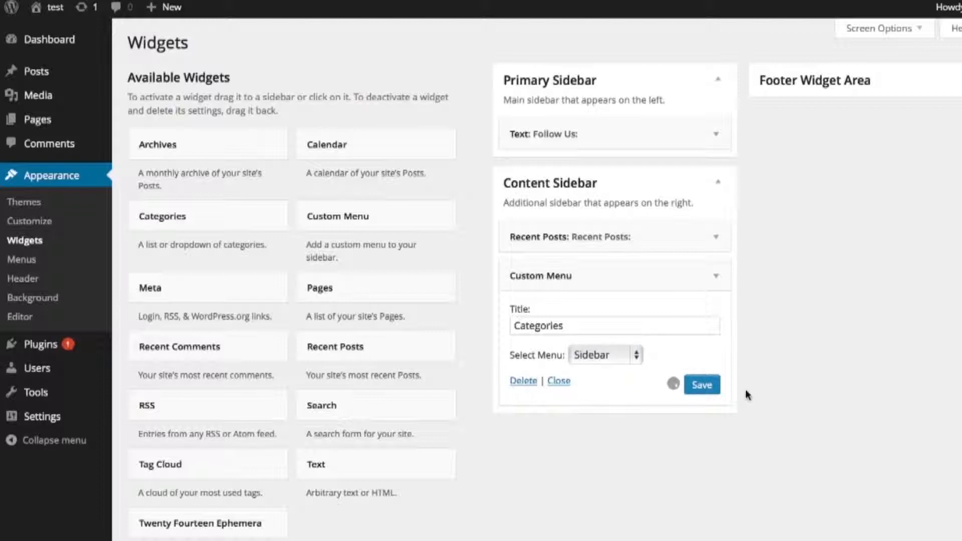